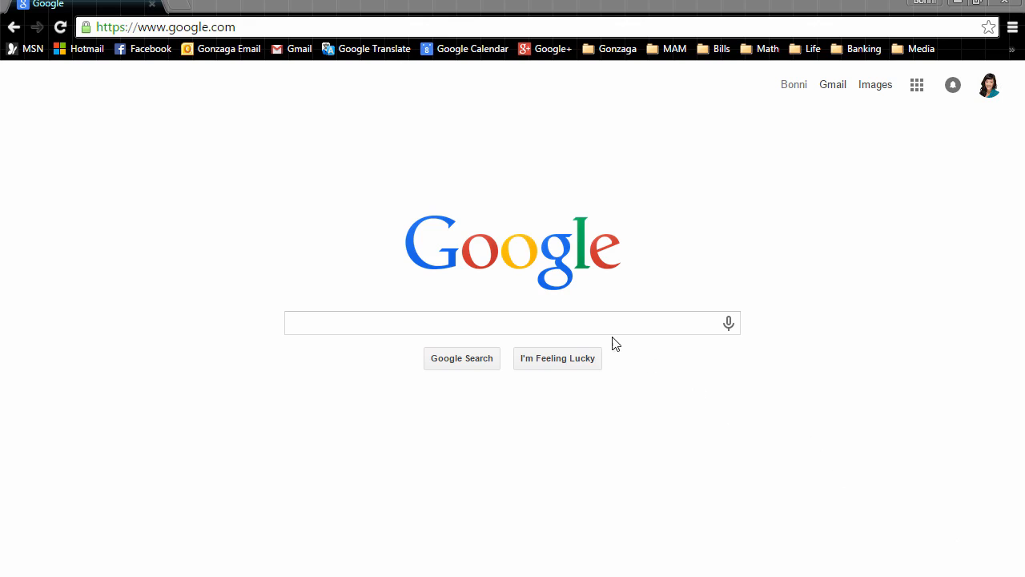
- Search Google for "download android studio" and open the "Download Android Studio and SDK Tools" result
click(500, 317)
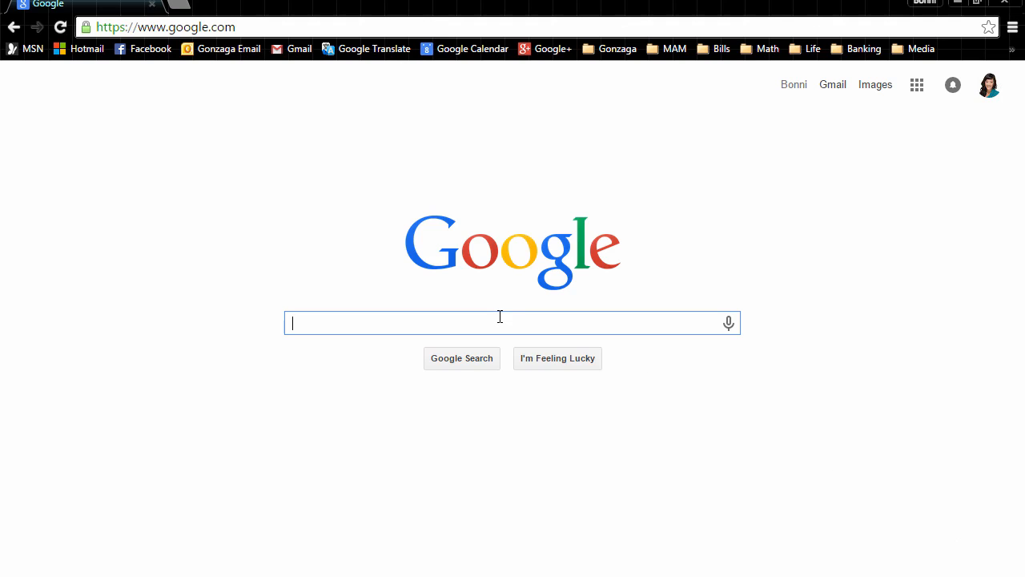
text(download)
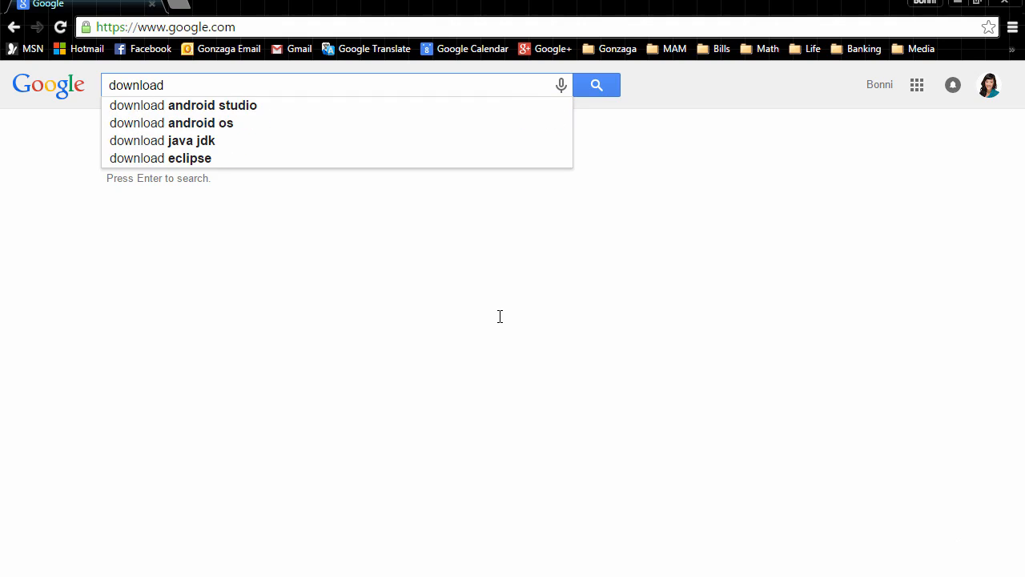
click(286, 110)
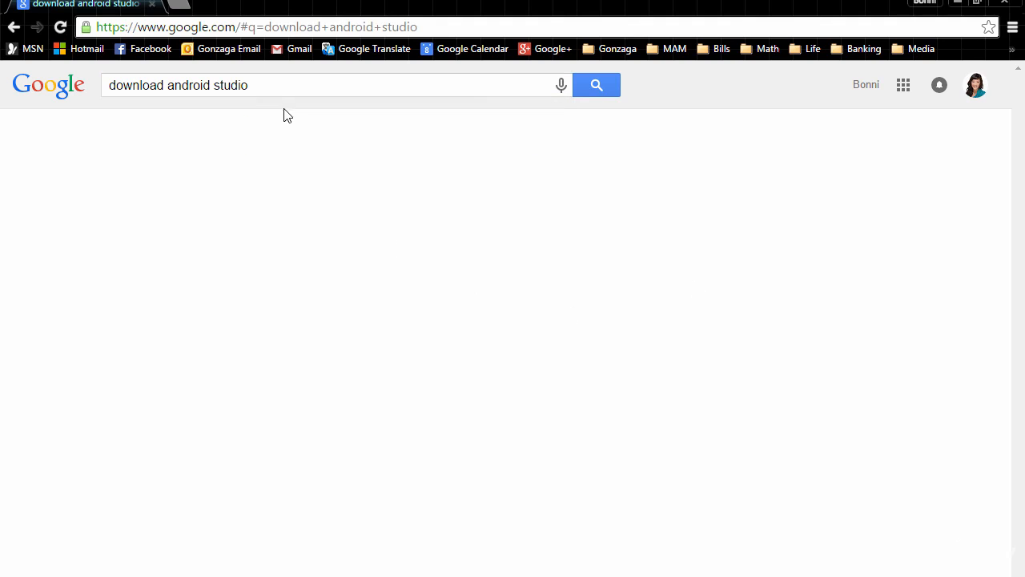
scroll(376, 246, down, 2)
scroll(339, 389, up, 2)
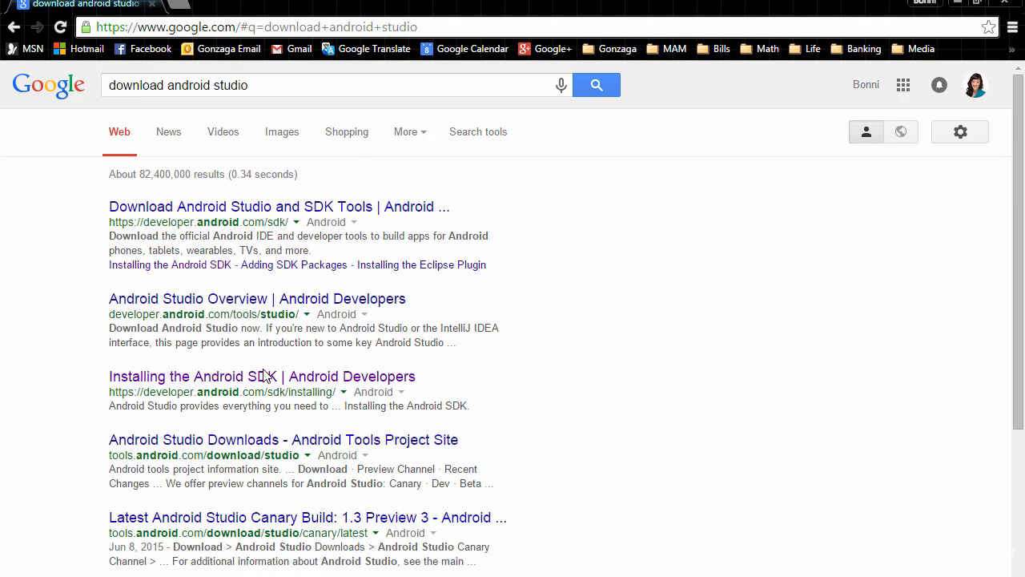
scroll(275, 390, down, 1)
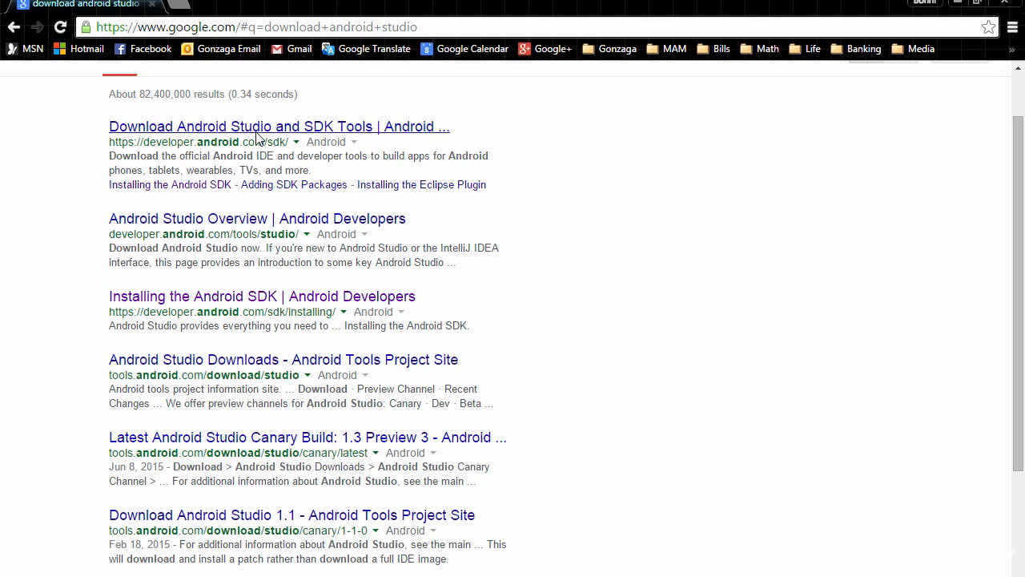
click(200, 127)
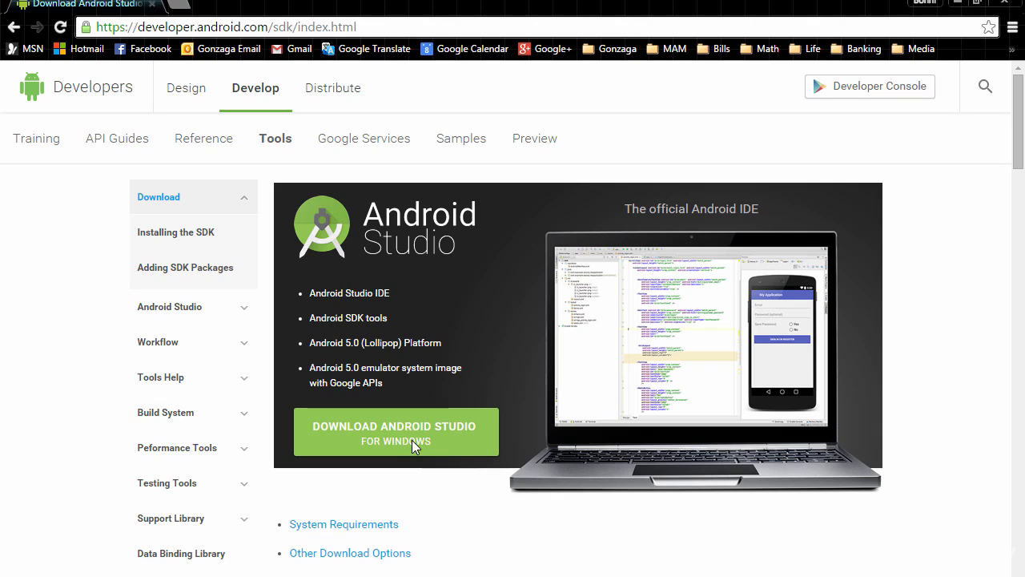
- Choose the Android Studio for Windows download on the Android developer page
scroll(440, 505, down, 2)
scroll(336, 451, up, 1)
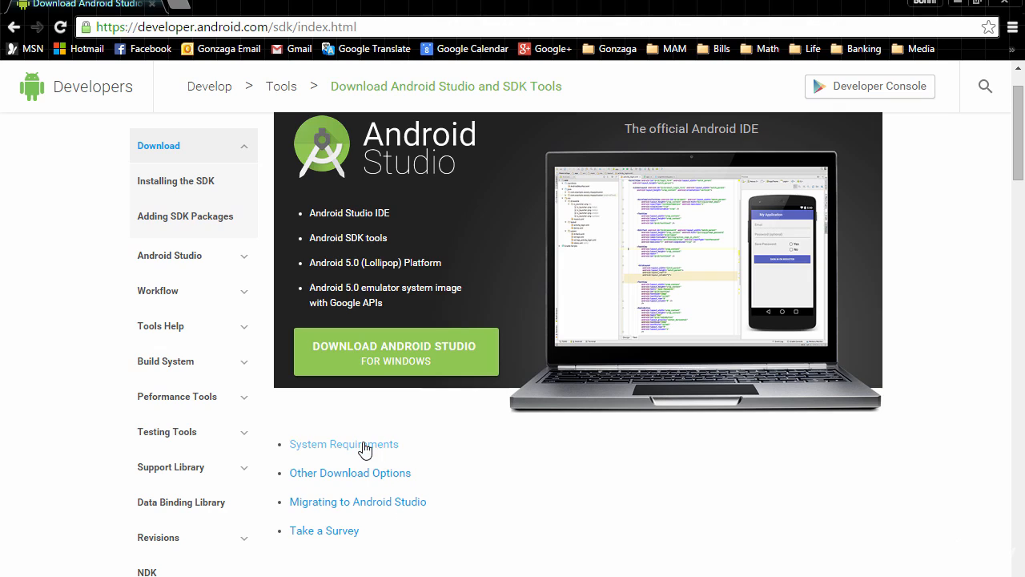
click(392, 354)
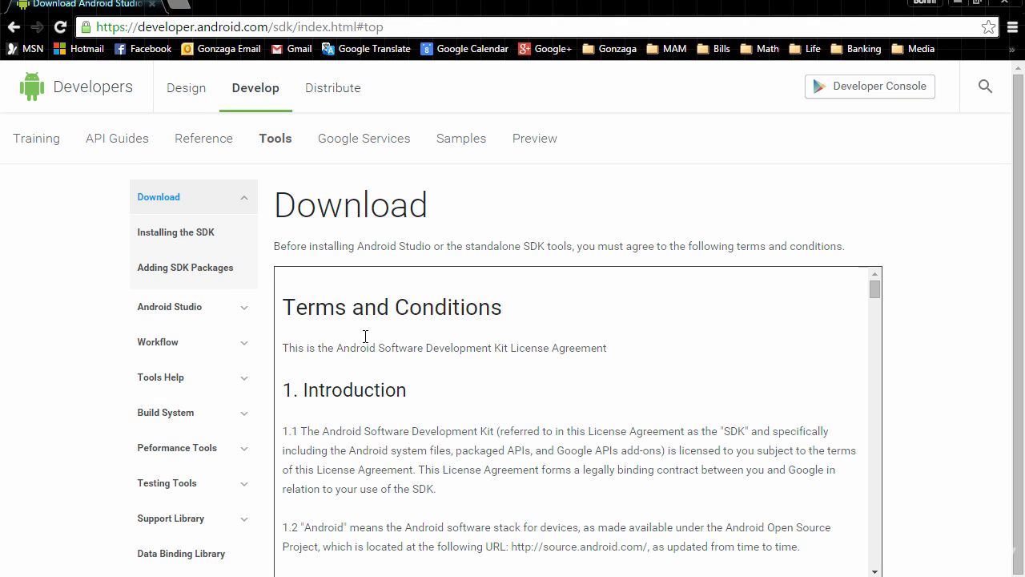
- Review and agree to the SDK terms and conditions, and start downloading Android Studio for Windows
scroll(398, 439, down, 1)
scroll(400, 447, down, 1)
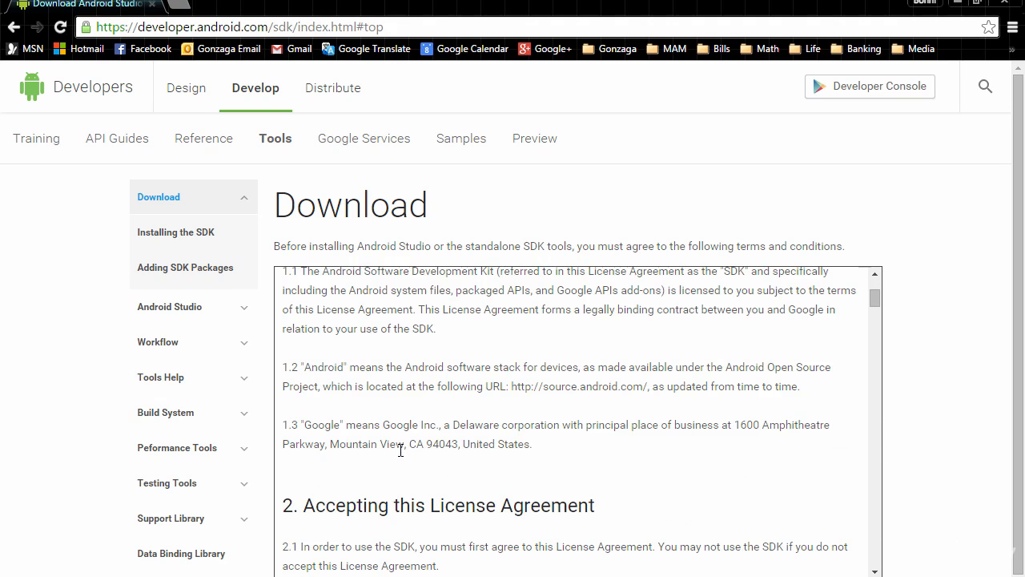
scroll(922, 324, down, 2)
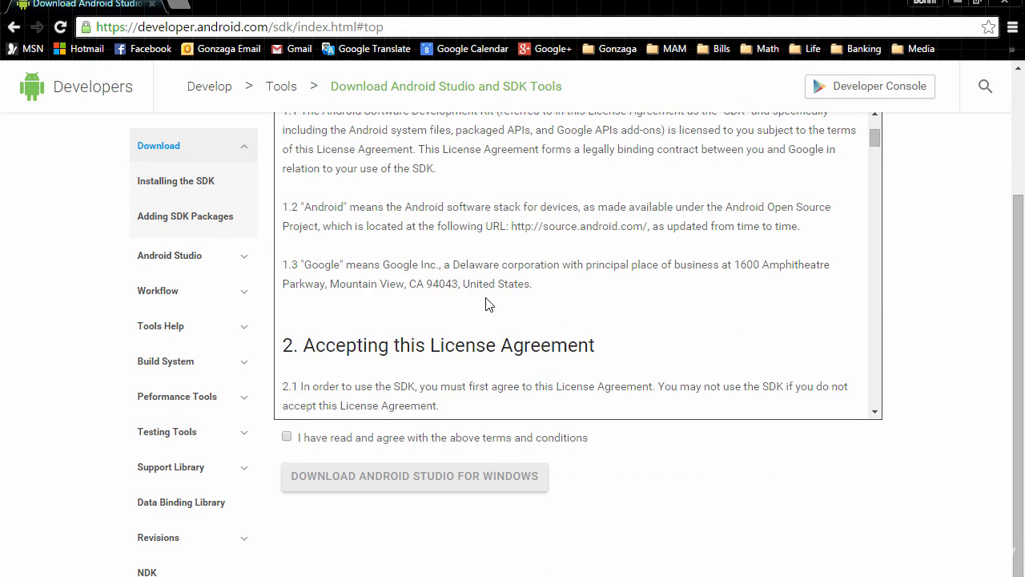
scroll(485, 302, up, 3)
scroll(483, 304, down, 9)
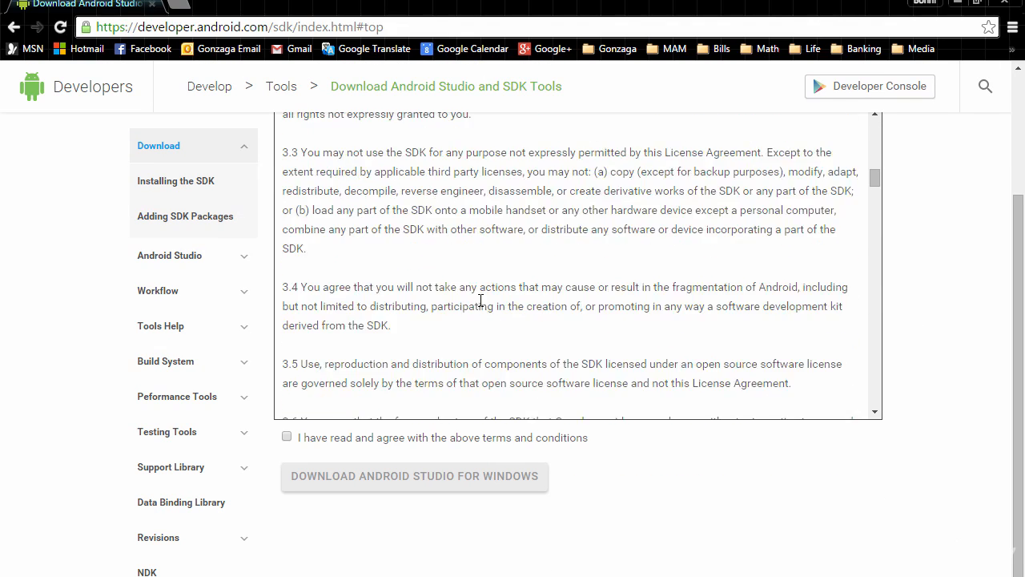
scroll(485, 304, down, 3)
click(287, 436)
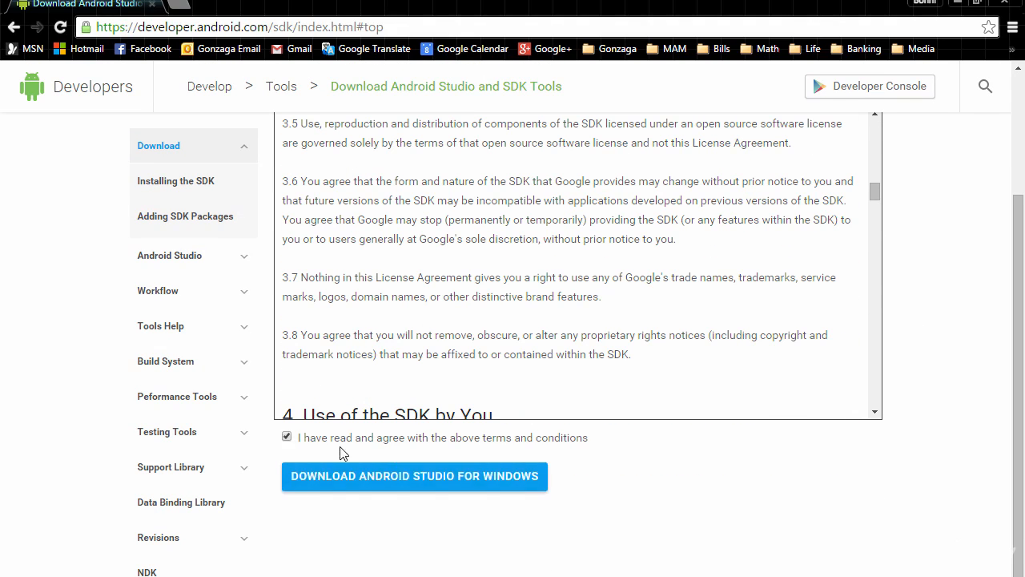
click(411, 477)
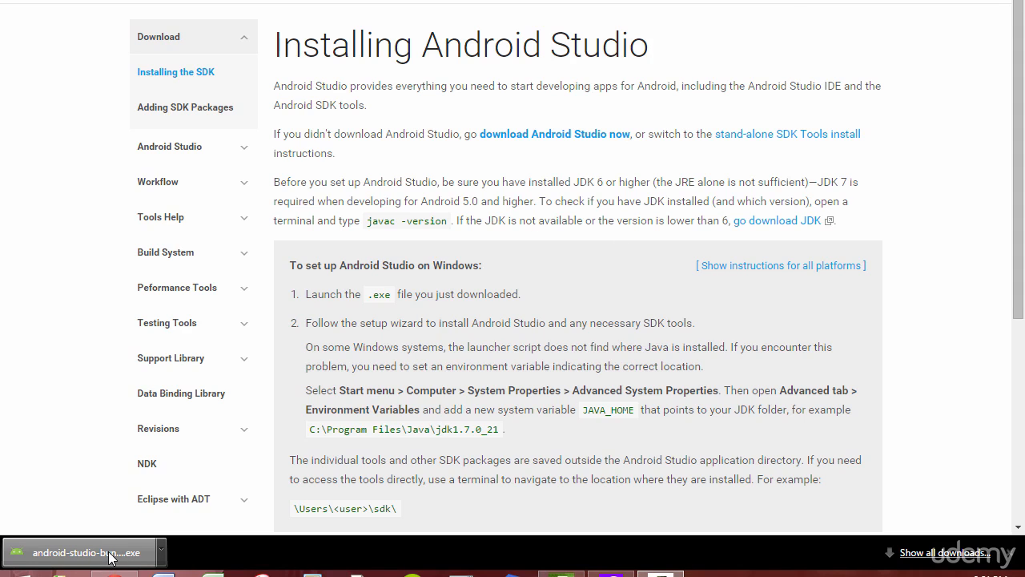
- Run the downloaded Android Studio installer and keep all the default components selected for installation
click(110, 559)
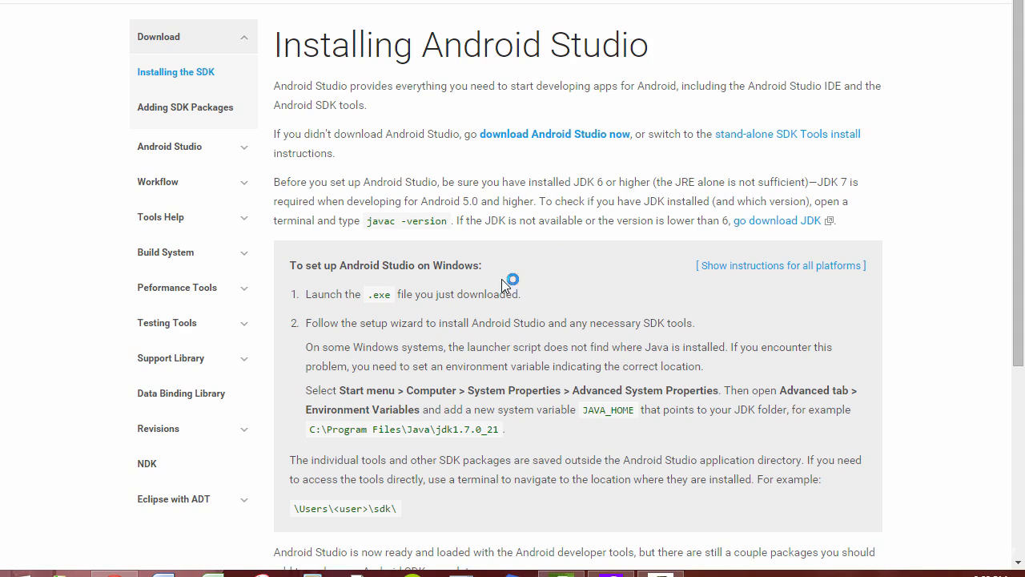
scroll(479, 310, down, 1)
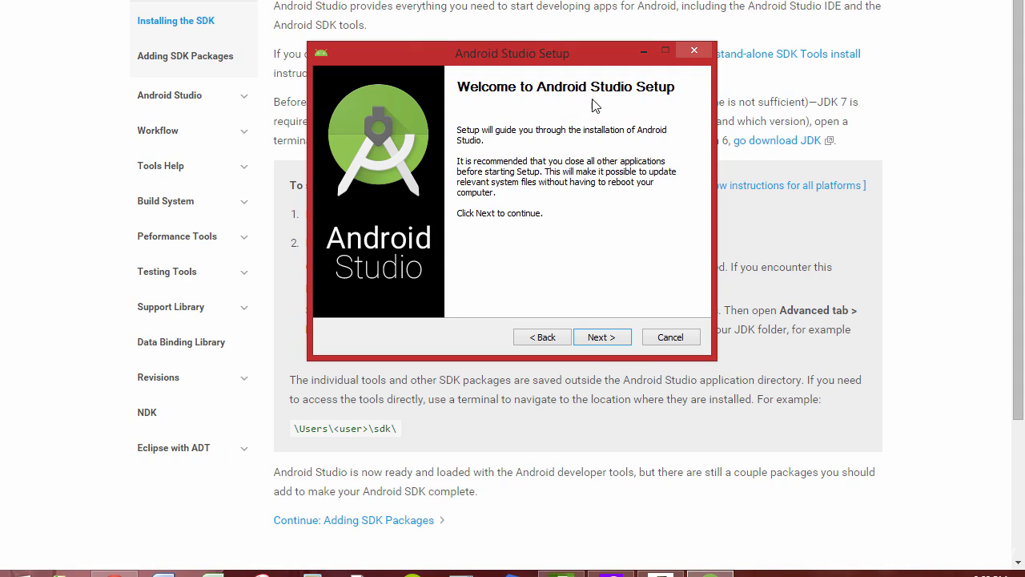
click(609, 337)
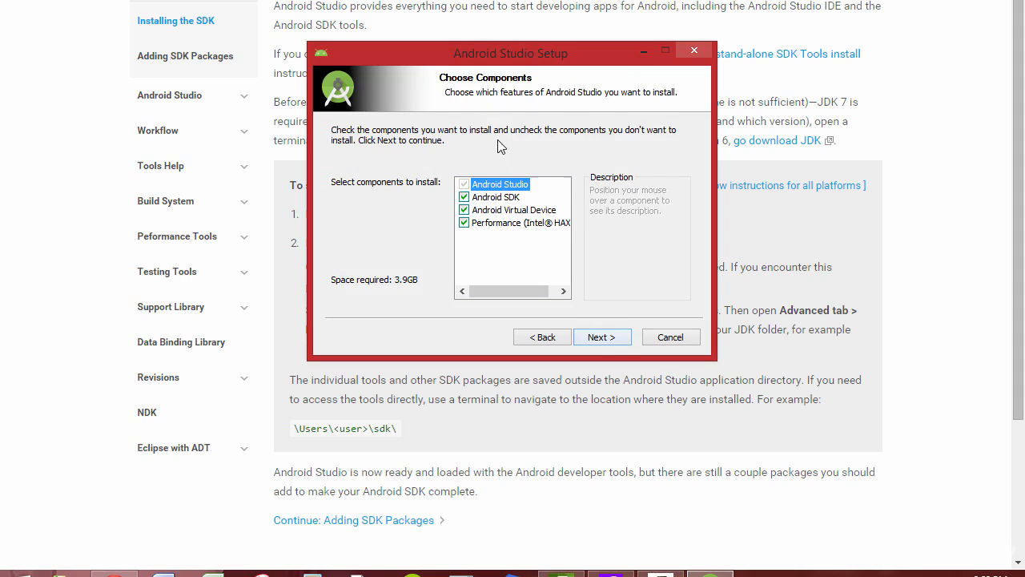
mouse_move(500, 204)
click(592, 339)
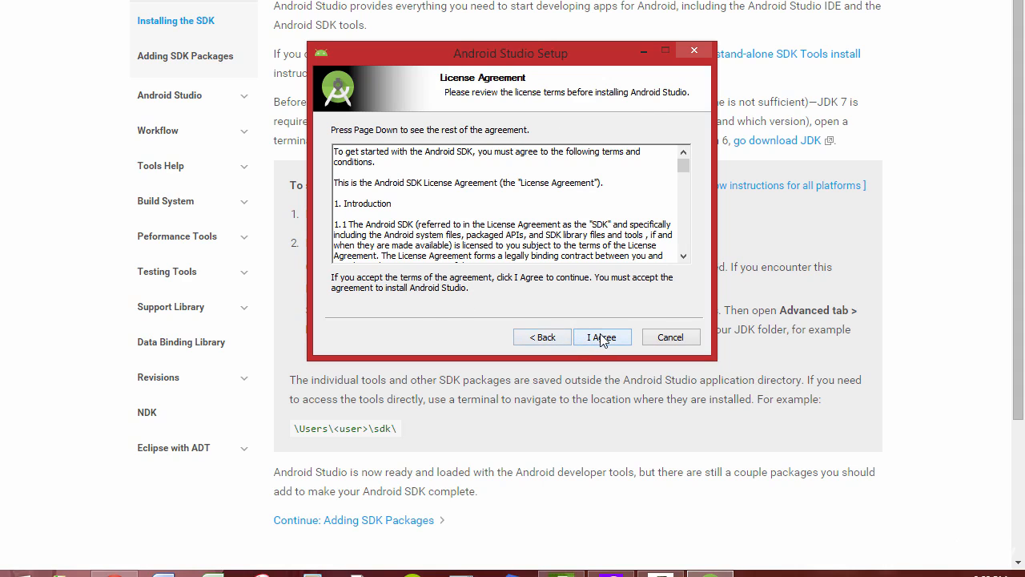
- Accept the license agreement and keep the default install locations and the recommended 512 MB of emulator RAM
click(602, 340)
click(603, 338)
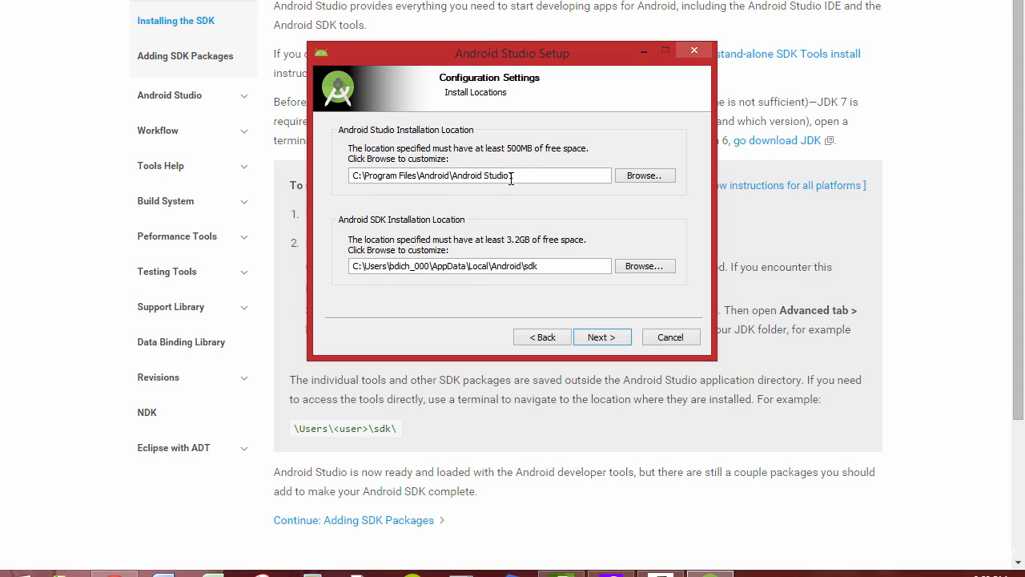
click(610, 335)
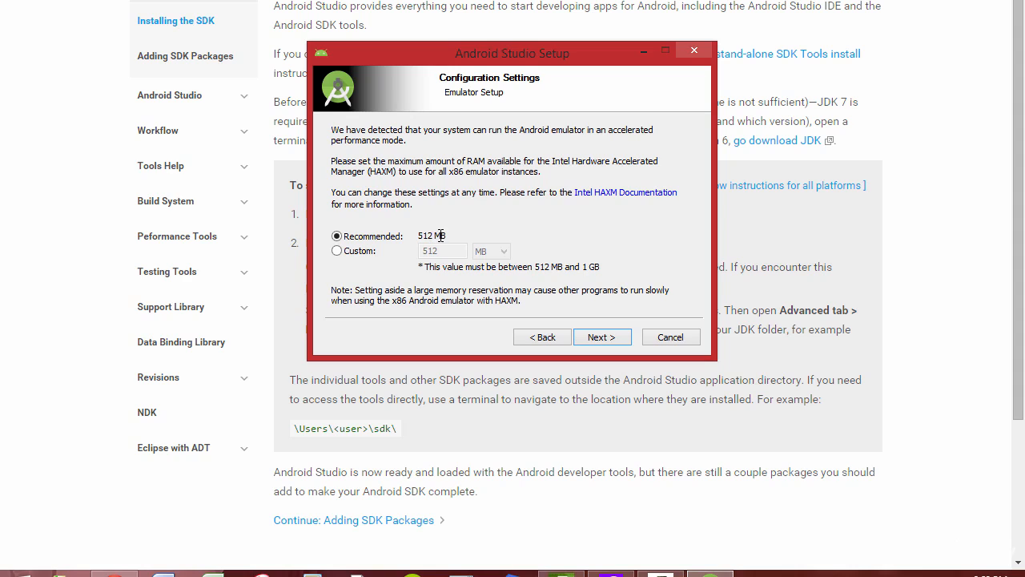
click(604, 338)
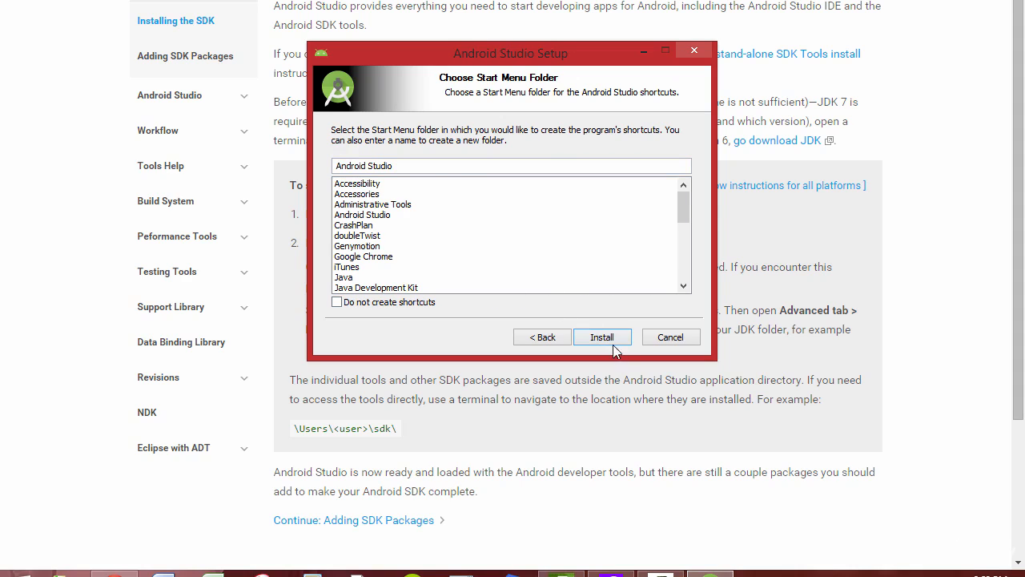
- Install with the Android Studio Start Menu folder and finish setup with Start Android Studio enabled
click(603, 337)
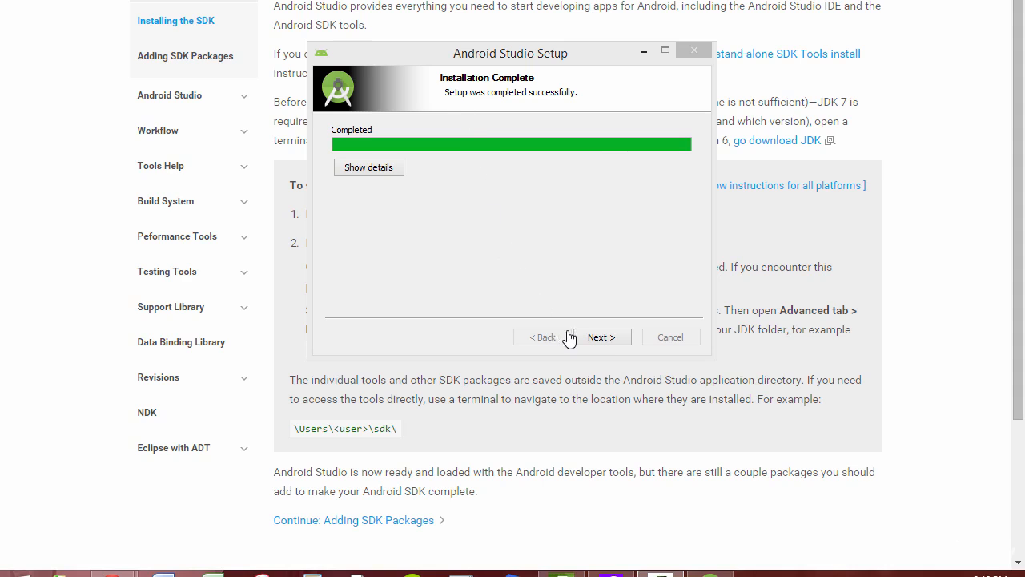
click(597, 340)
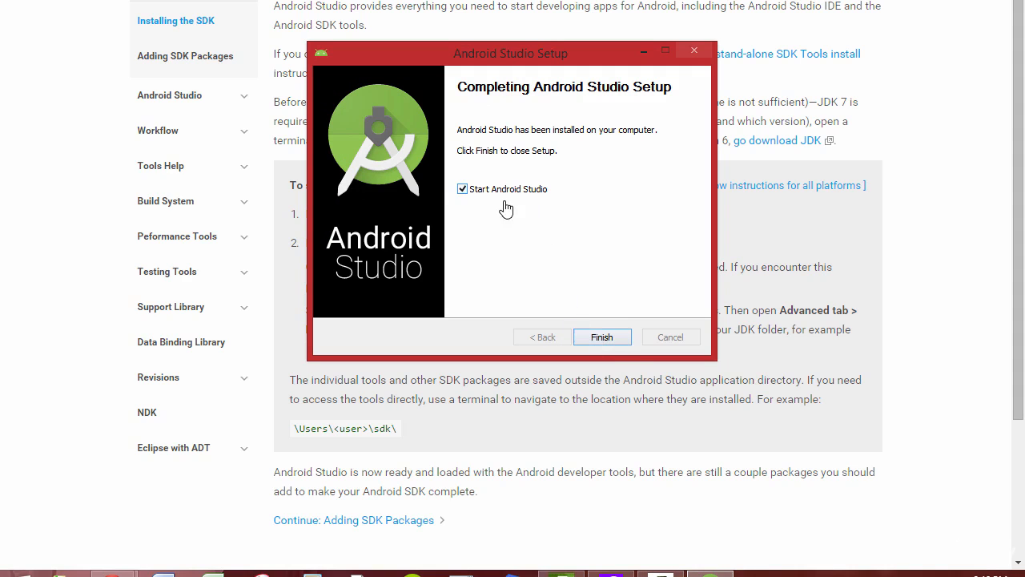
click(602, 337)
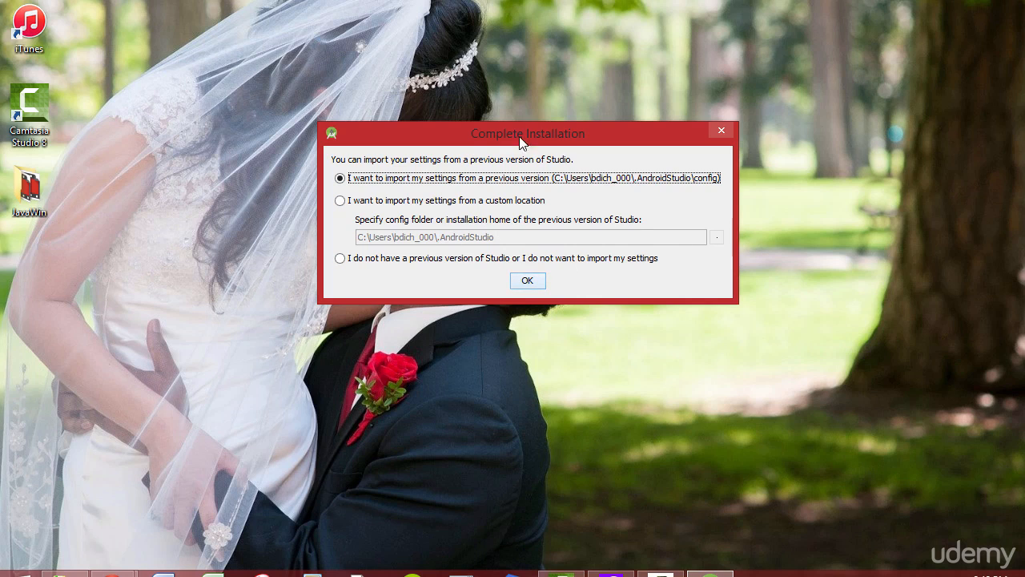
- Continue the first launch without importing previous settings and allow the program's network access in the Windows Security Alert
drag(572, 137, 573, 144)
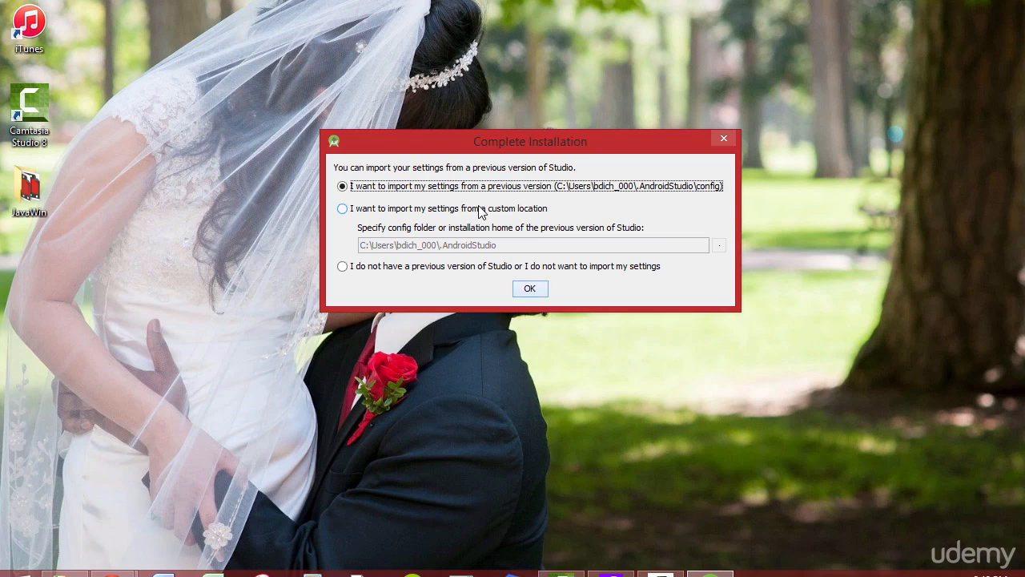
click(344, 267)
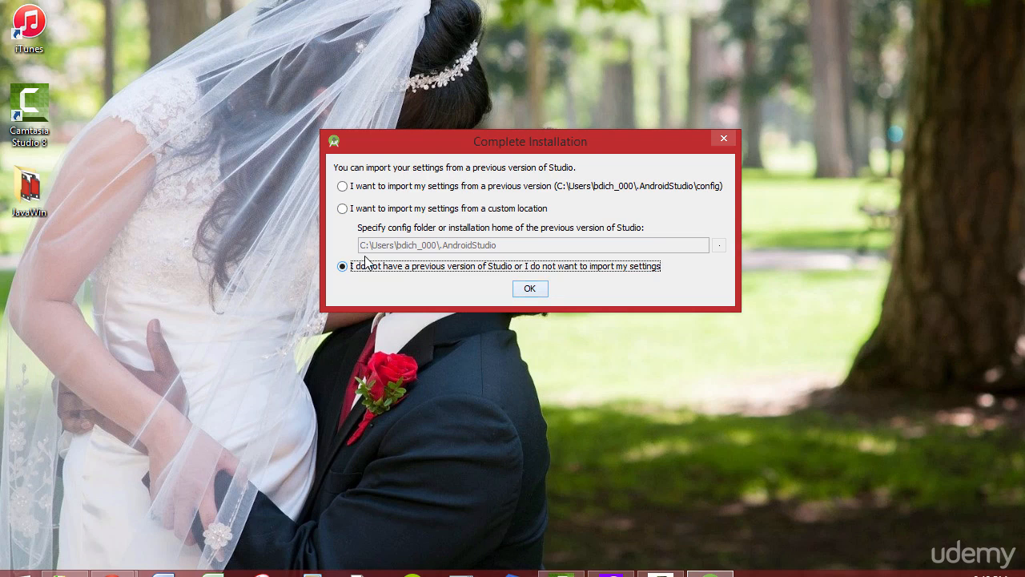
click(530, 290)
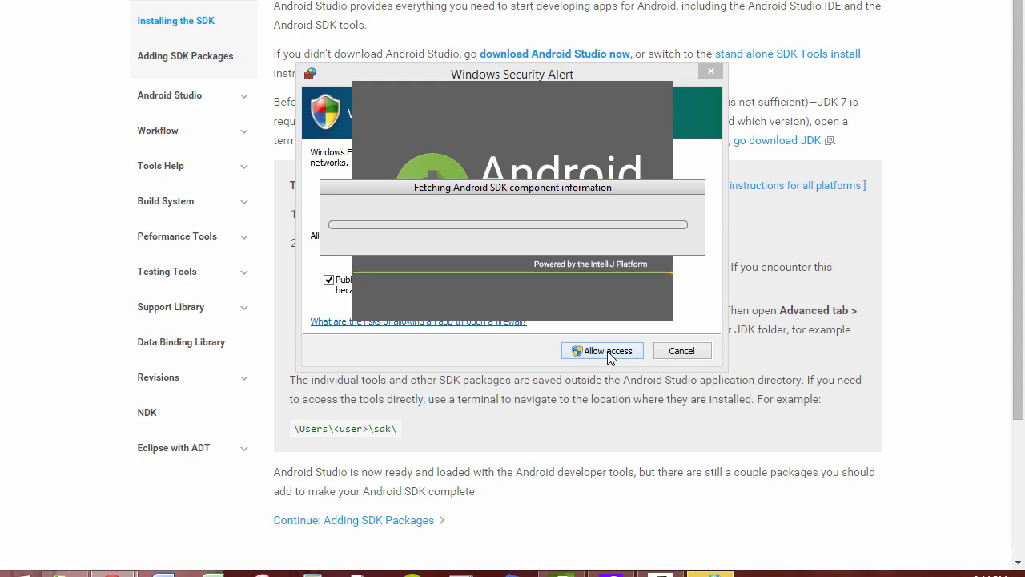
click(608, 355)
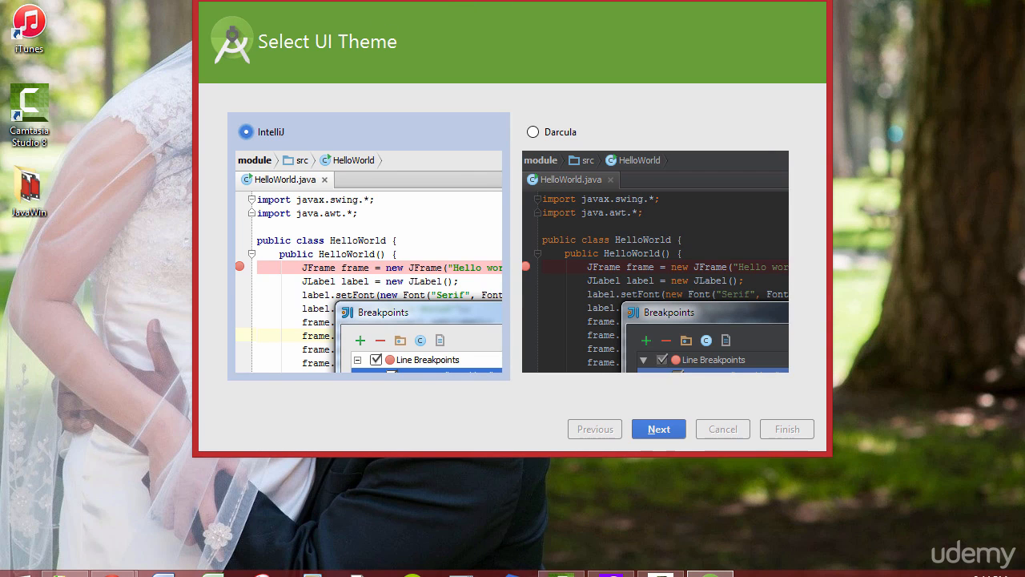
- Enlarge the setup wizard, compare the IntelliJ and Darcula themes, and complete the wizard with Darcula selected
drag(433, 1, 407, 0)
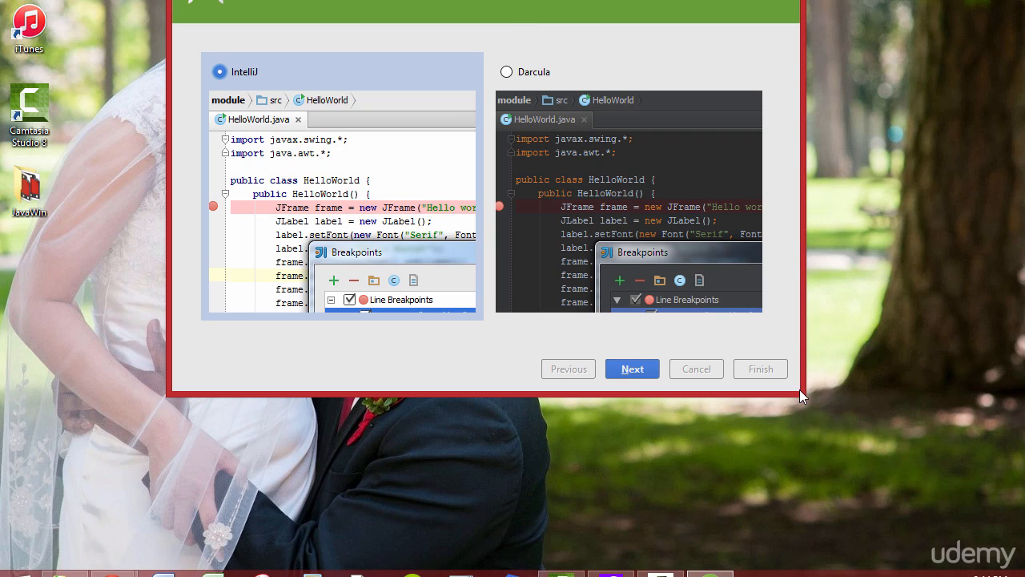
drag(805, 399, 835, 430)
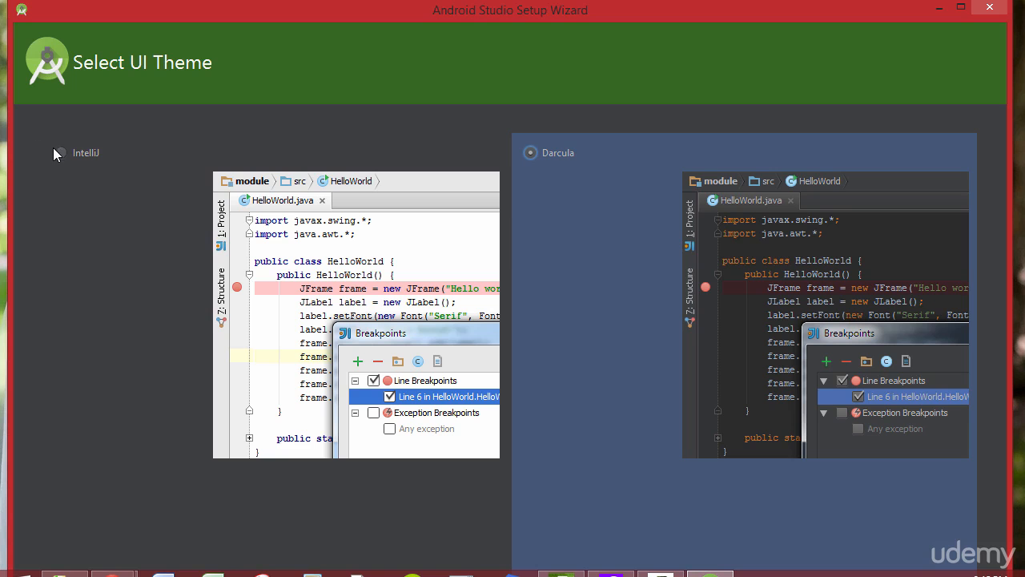
click(60, 152)
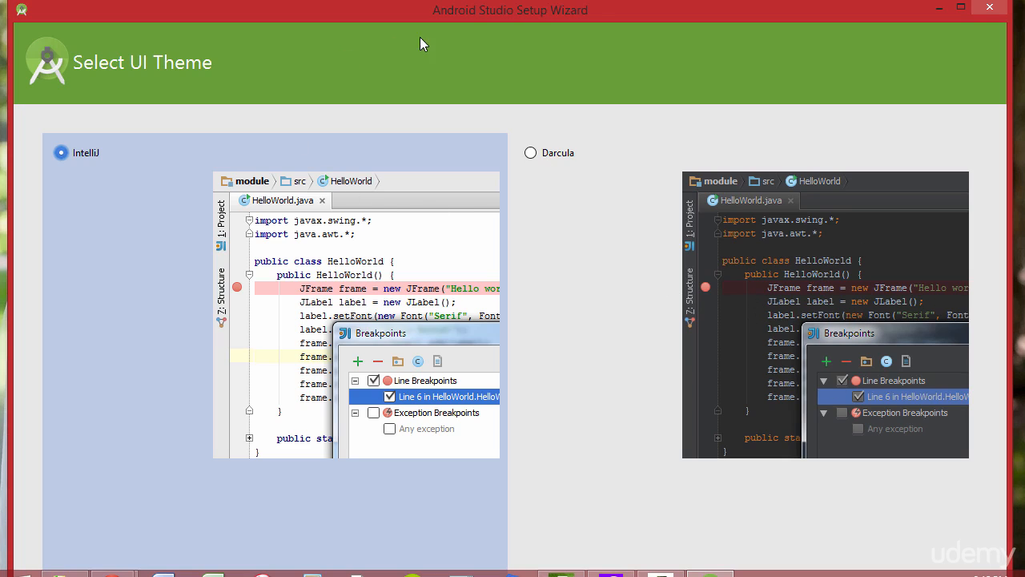
click(528, 152)
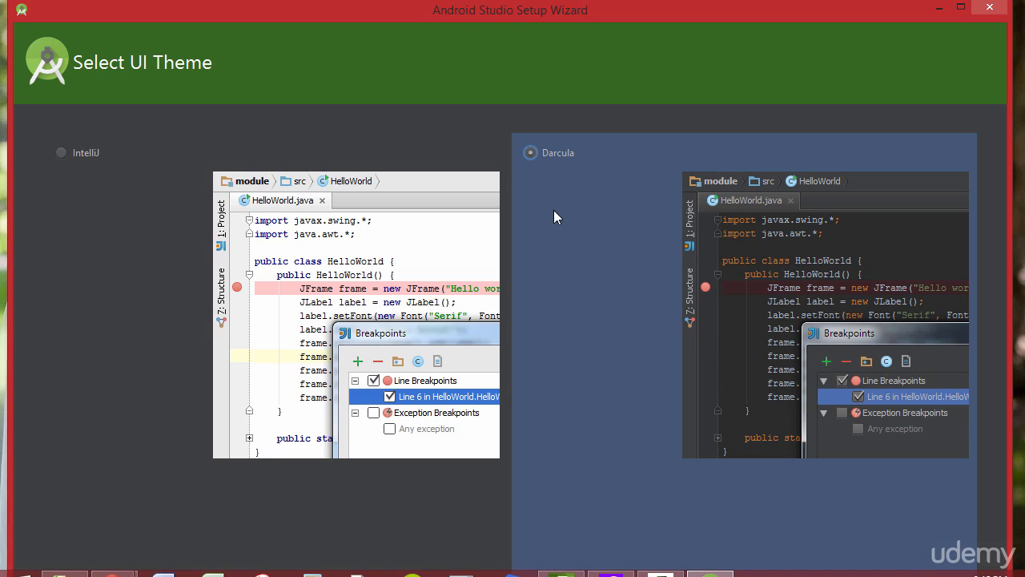
drag(615, 15, 579, 0)
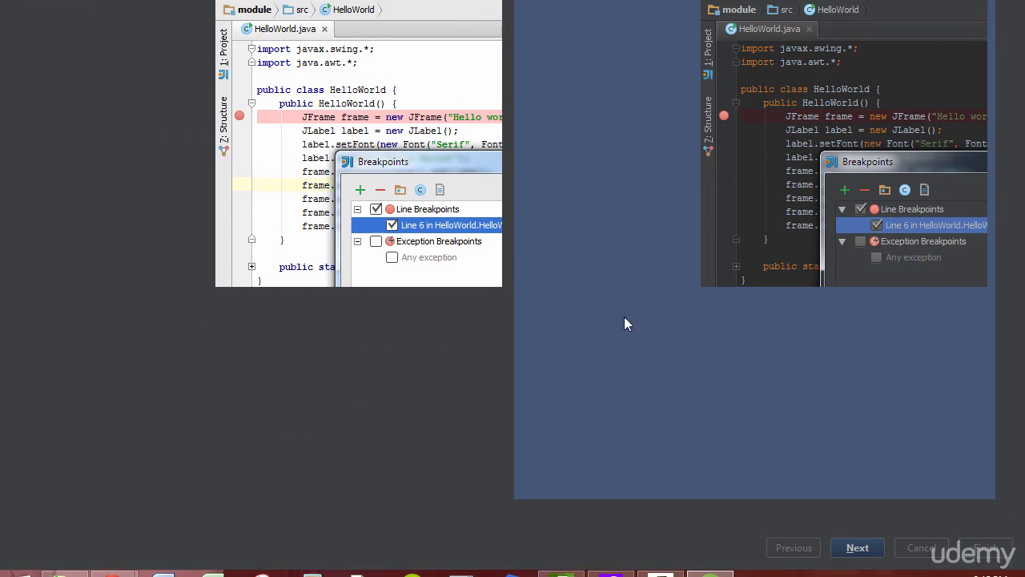
click(872, 549)
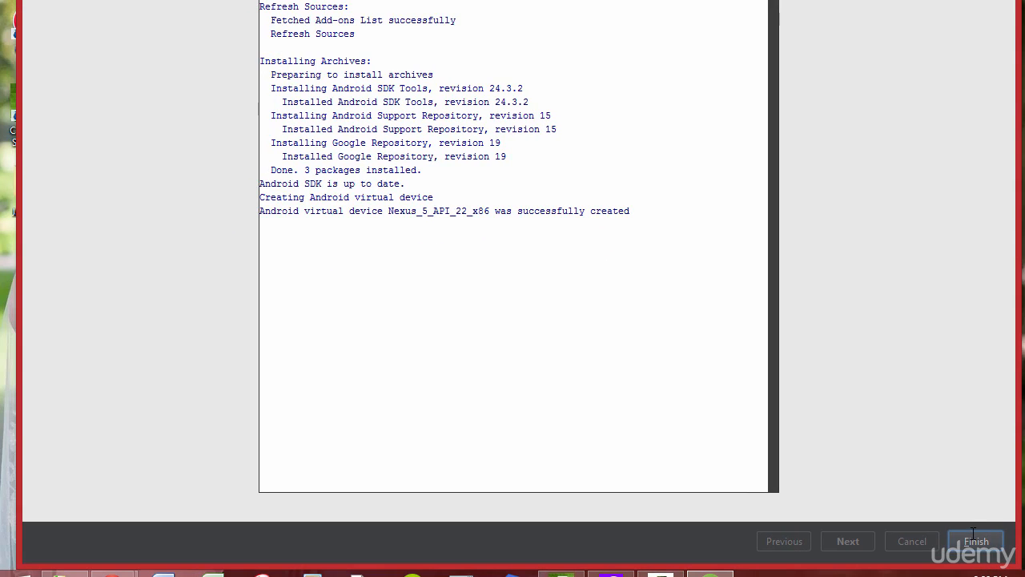
click(975, 540)
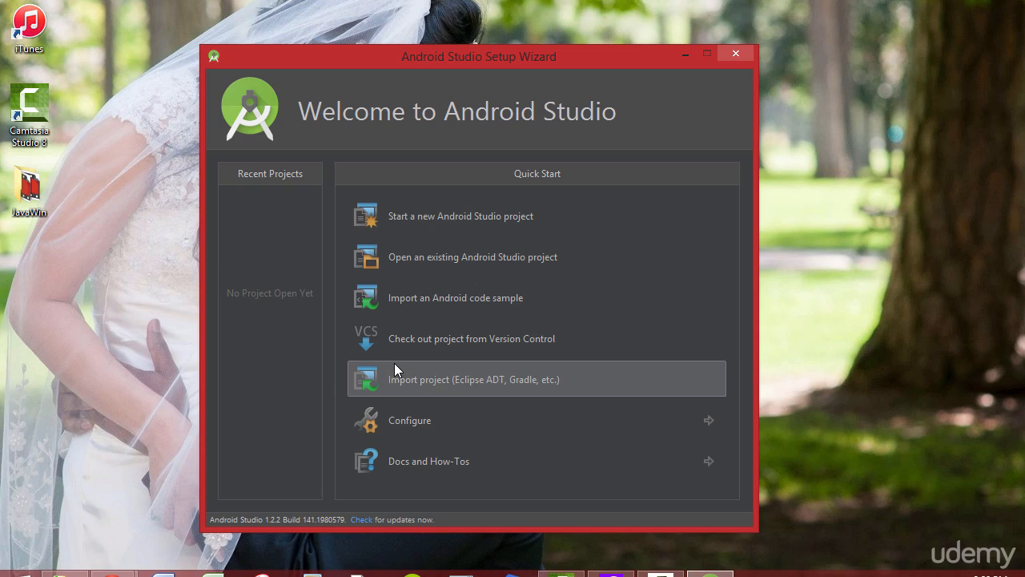
- Start a new Android Studio project and name the application HelloAndroid
click(412, 213)
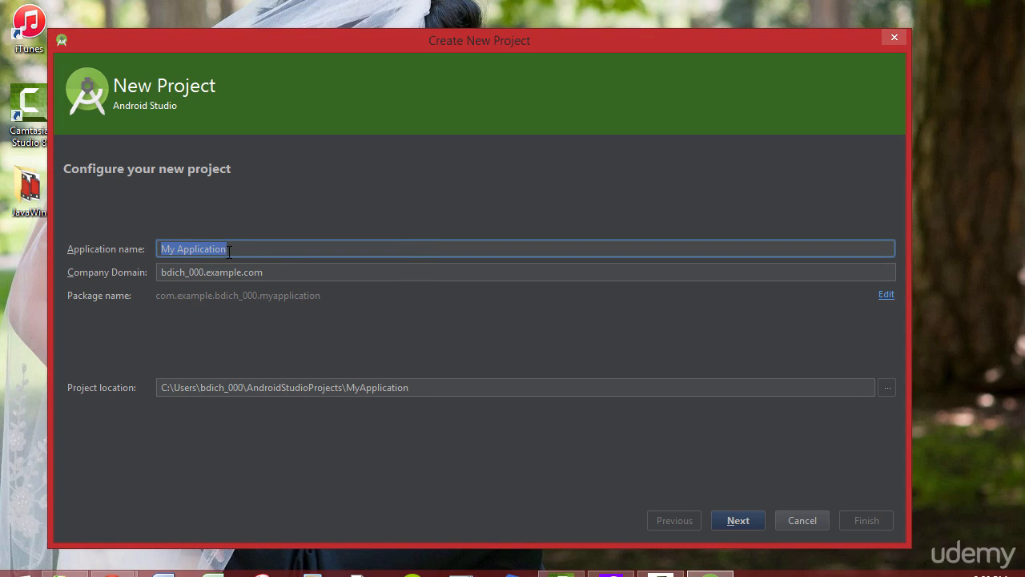
key(BackSpace)
text(HelloAndroid)
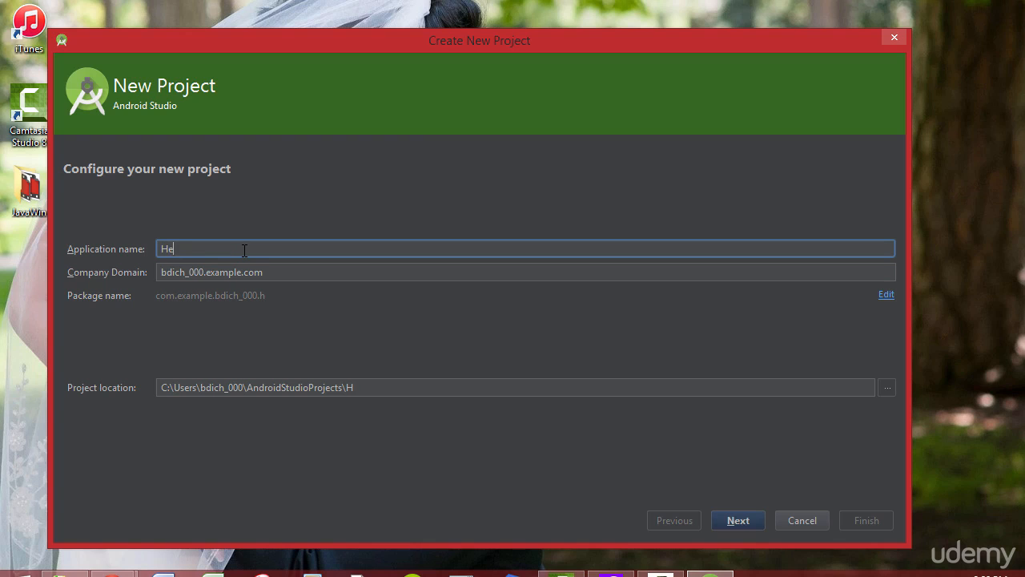
- Replace the company domain with com.myandroidhello.app and continue to the target device settings
click(273, 272)
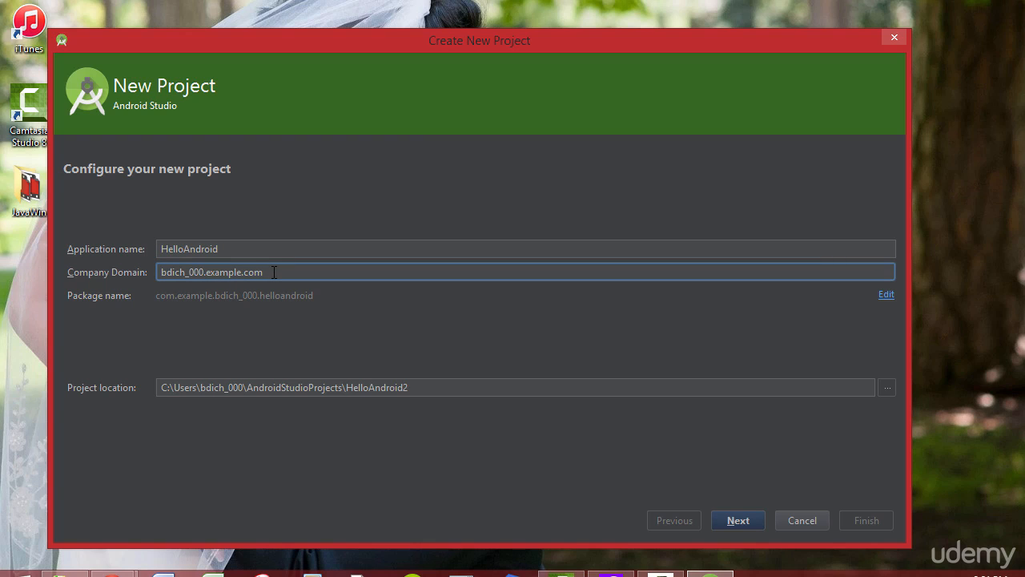
drag(274, 273, 205, 272)
click(278, 274)
key(BackSpace)
key(BackSpace)
key(BackSpace)
key(BackSpace)
key(BackSpace)
key(BackSpace)
key(BackSpace)
key(BackSpace)
key(BackSpace)
key(BackSpace)
key(BackSpace)
key(BackSpace)
key(BackSpace)
key(BackSpace)
key(BackSpace)
key(BackSpace)
key(BackSpace)
key(BackSpace)
key(BackSpace)
key(BackSpace)
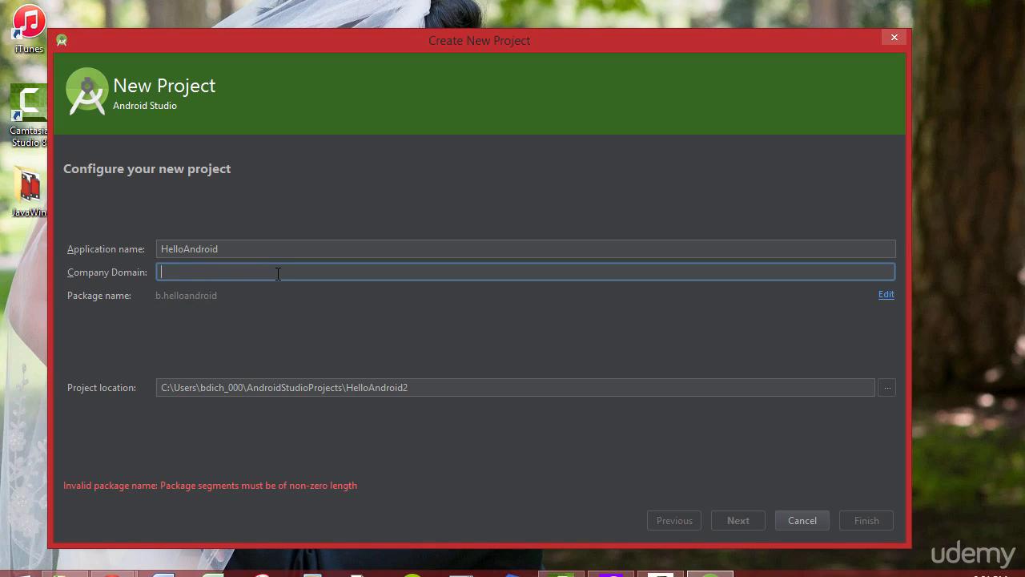
text(com.myandroid)
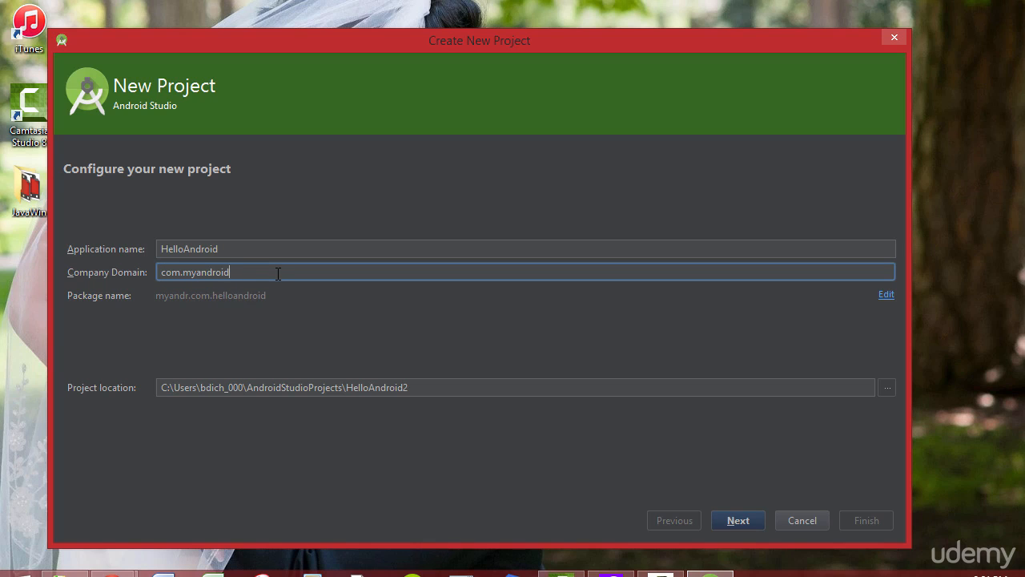
text(hello.app)
click(743, 513)
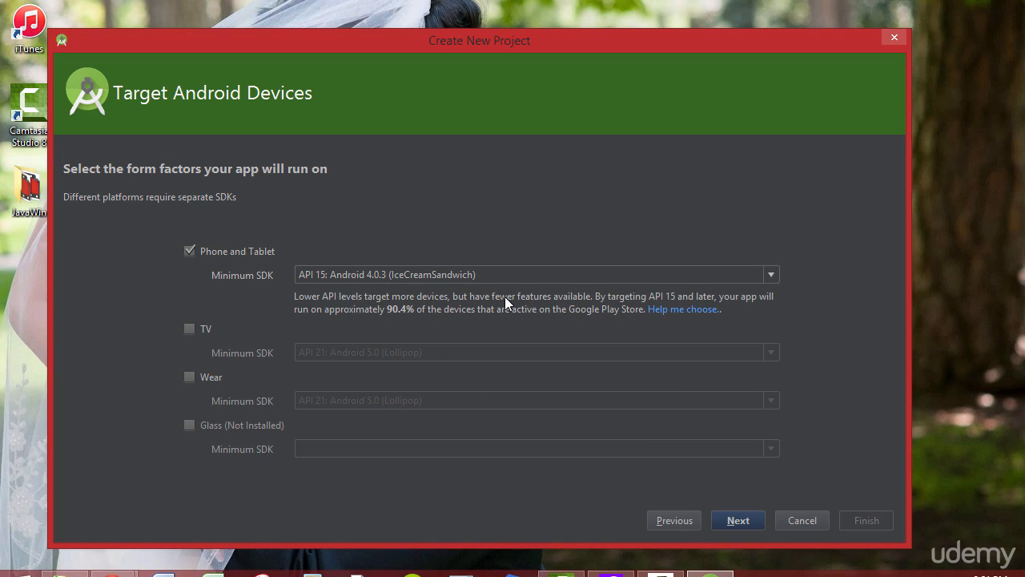
- Set the Phone and Tablet minimum SDK to API 14: Android 4.0 (IceCreamSandwich) and continue to the activity choice
click(431, 273)
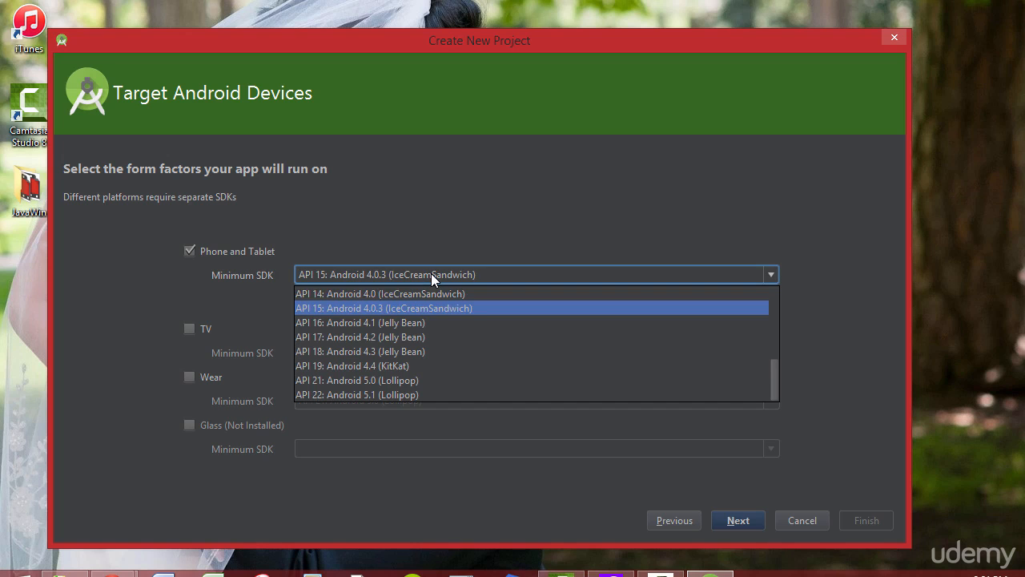
click(392, 293)
click(743, 521)
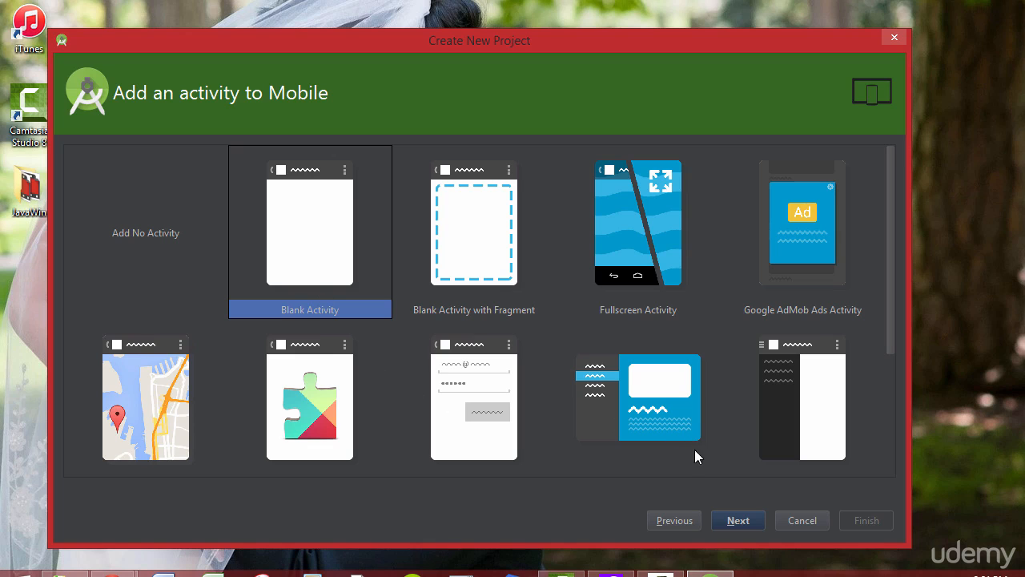
- Create the project with a Blank Activity and its default names, and allow Java(TM) Platform SE binary through Windows Firewall on public networks
click(744, 521)
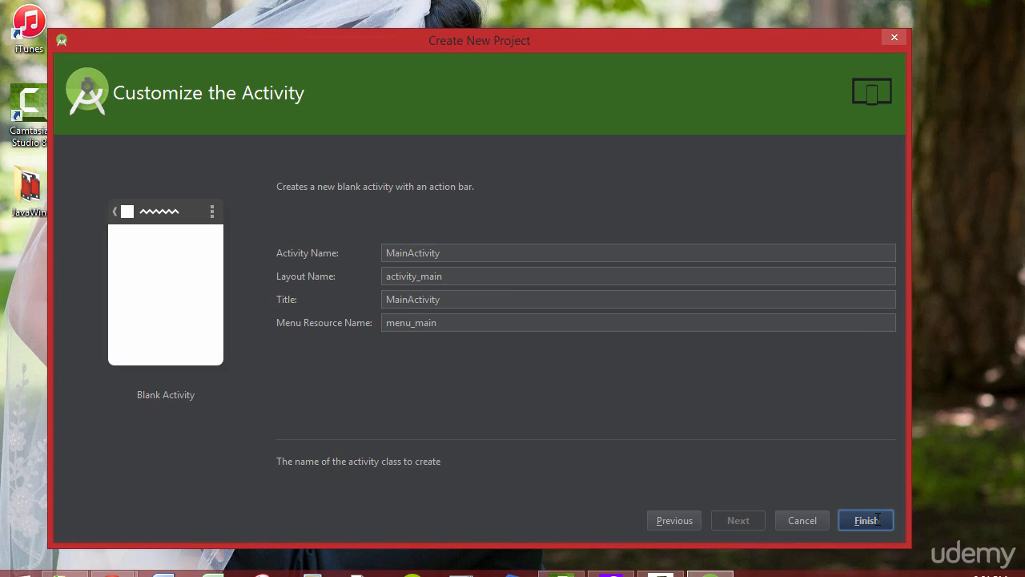
click(881, 522)
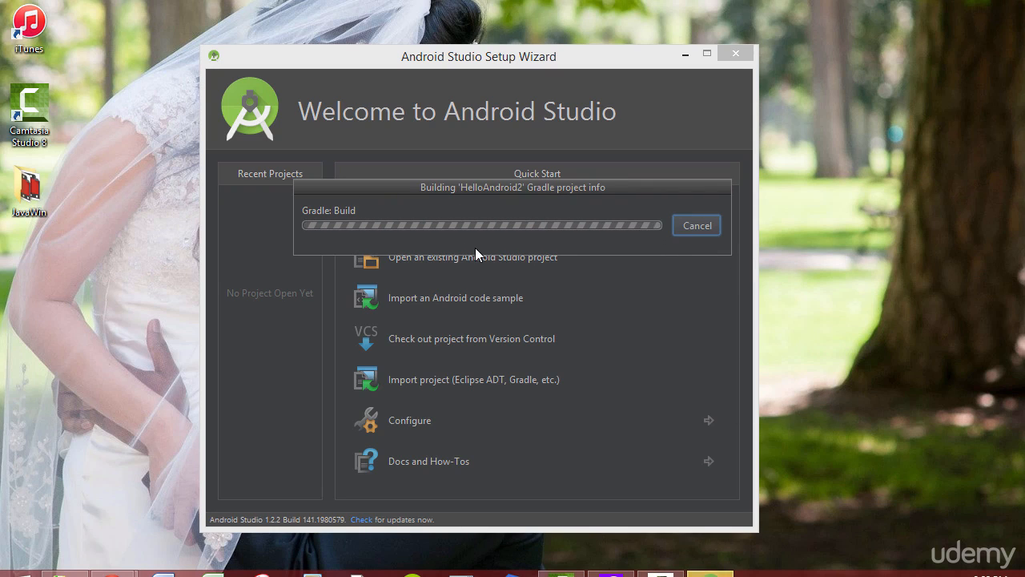
click(661, 573)
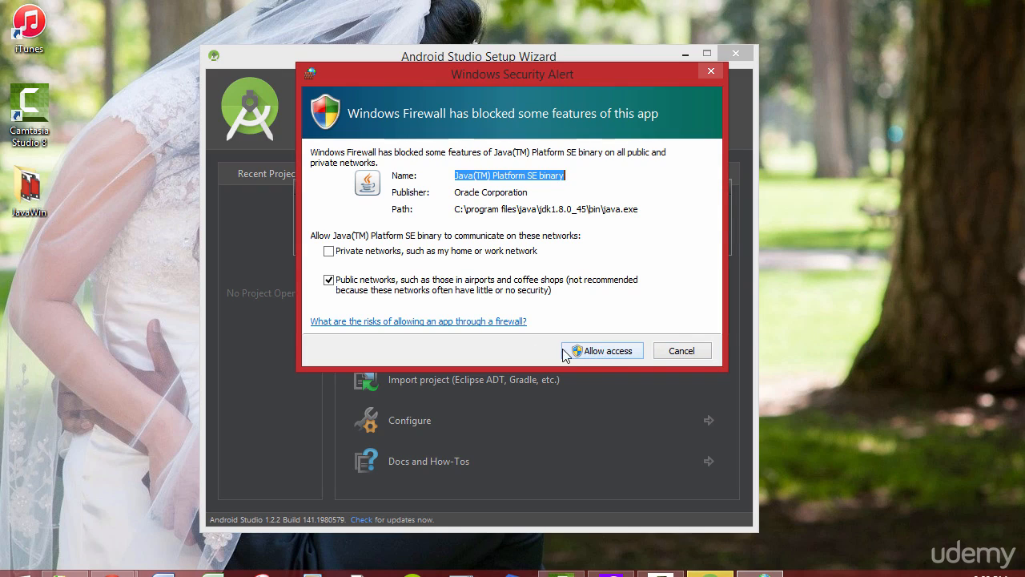
click(602, 350)
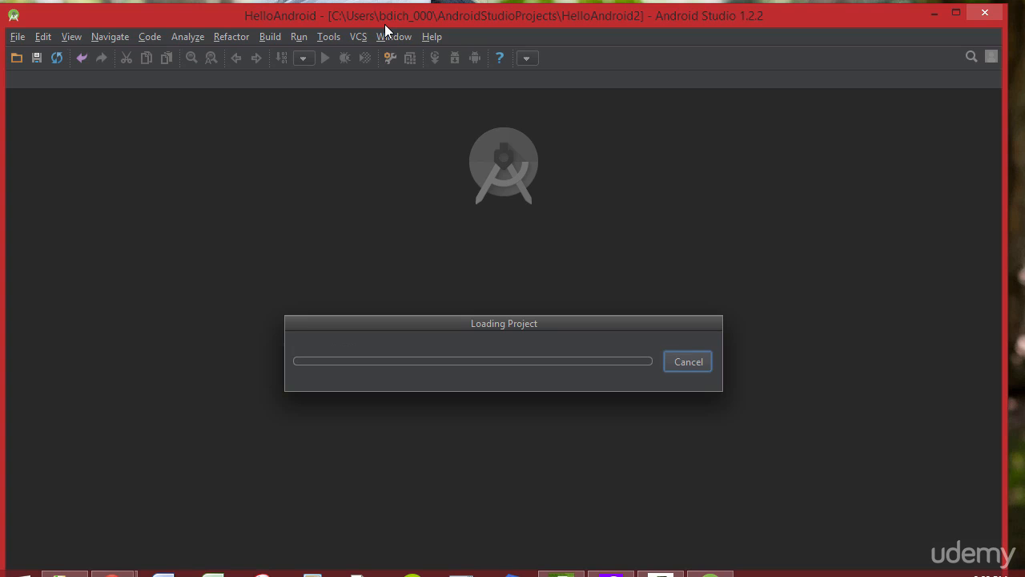
- Reposition the project window, move the Tip of the Day dialog fully into view and close it
drag(384, 24, 389, 24)
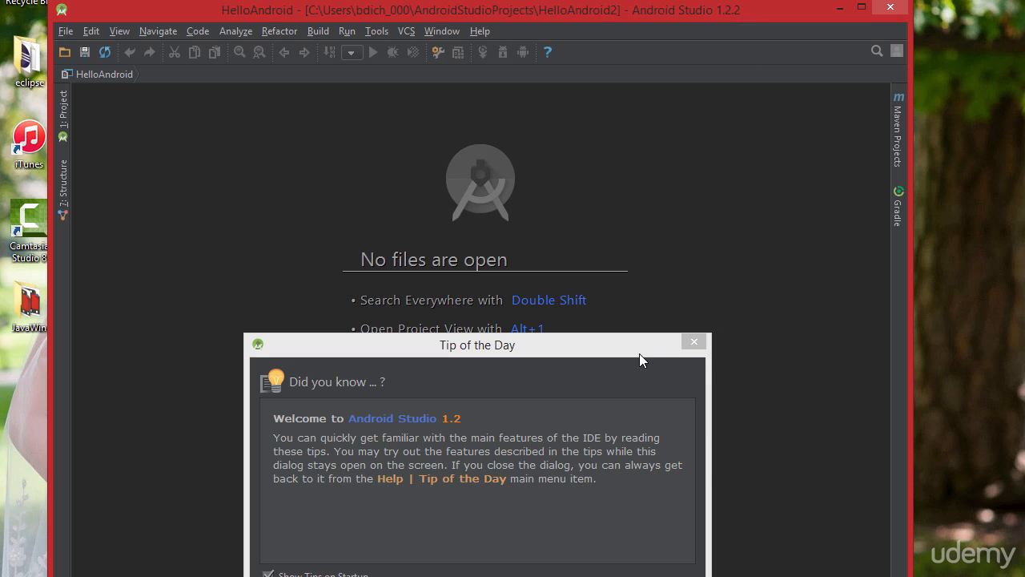
drag(640, 354, 626, 162)
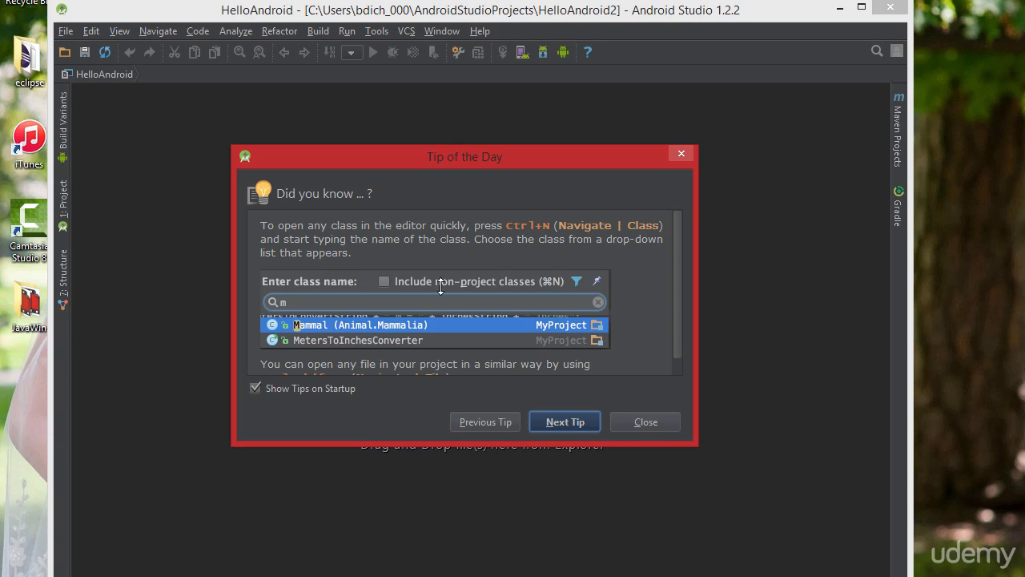
click(568, 417)
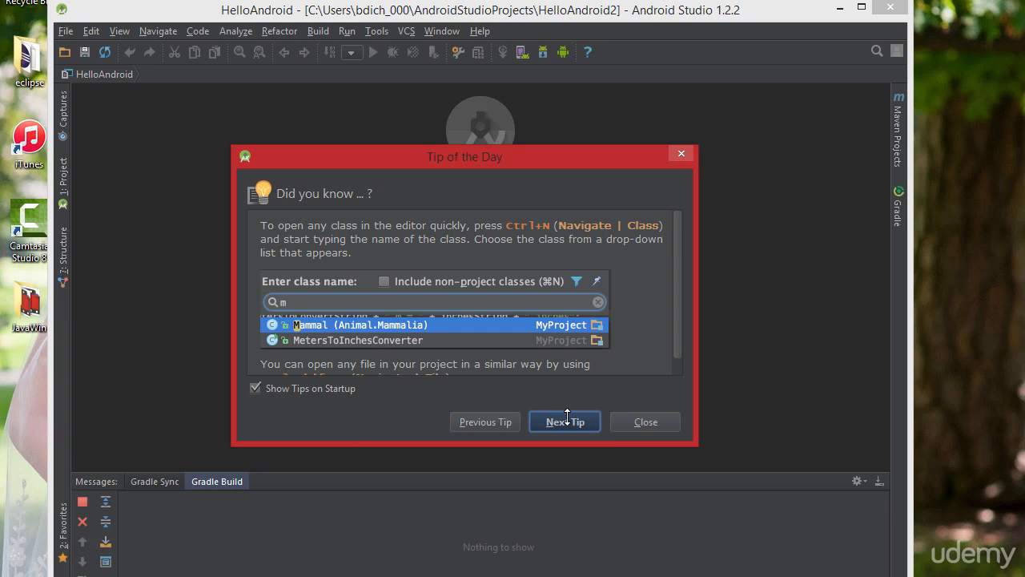
click(640, 419)
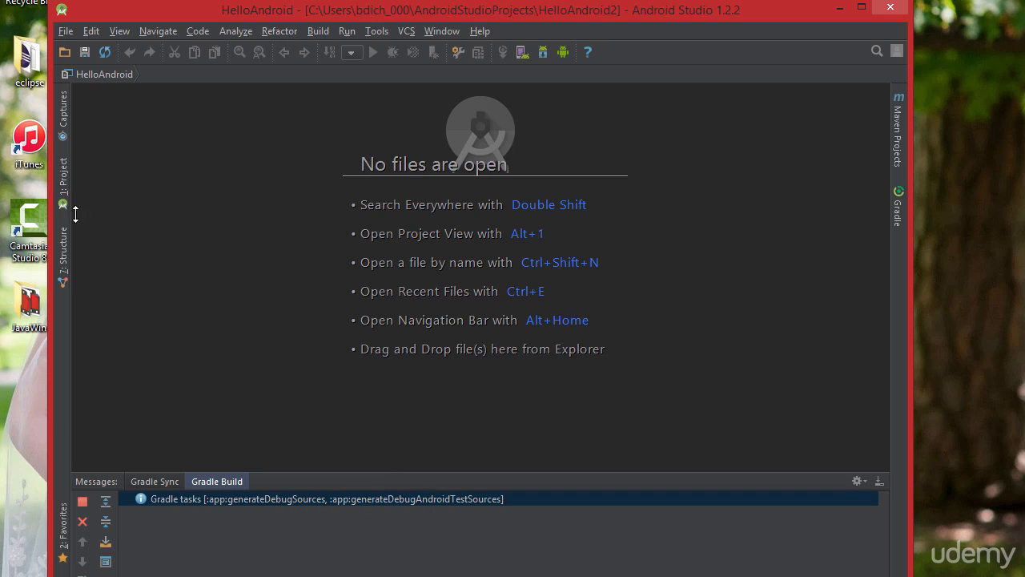
- Show the project's file tree and expand the app module to its manifests, java and res folders
click(64, 173)
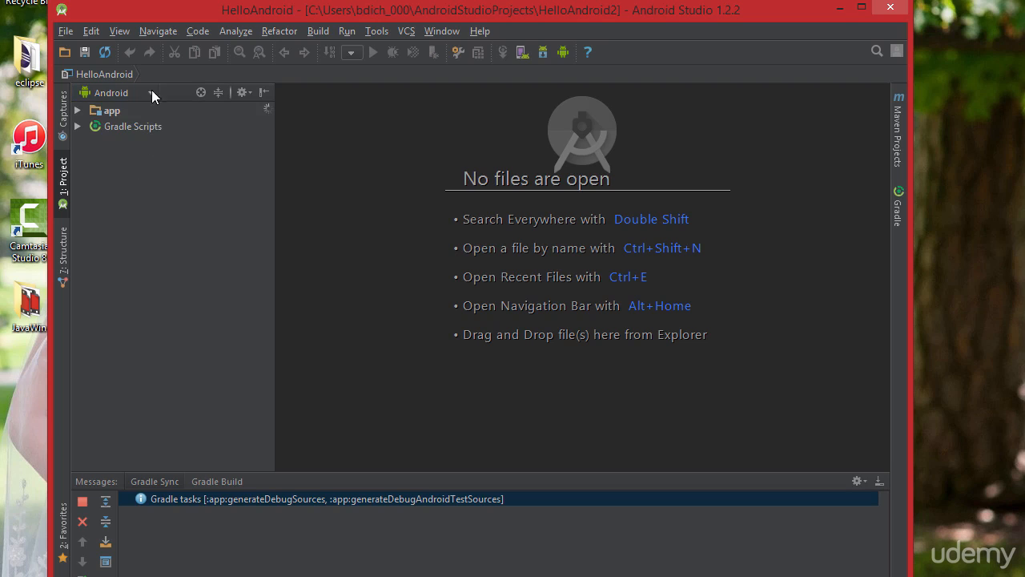
click(112, 112)
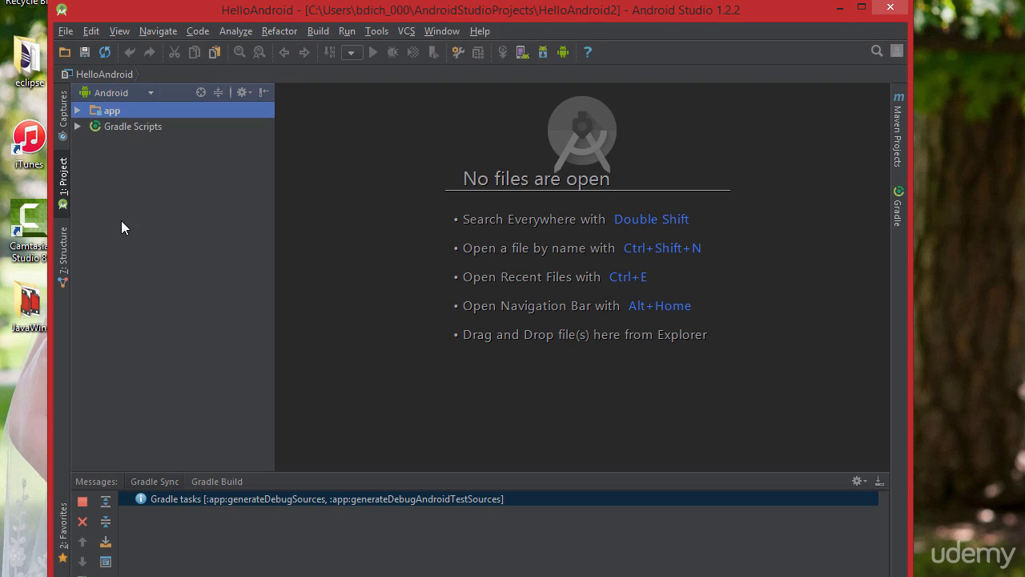
click(78, 111)
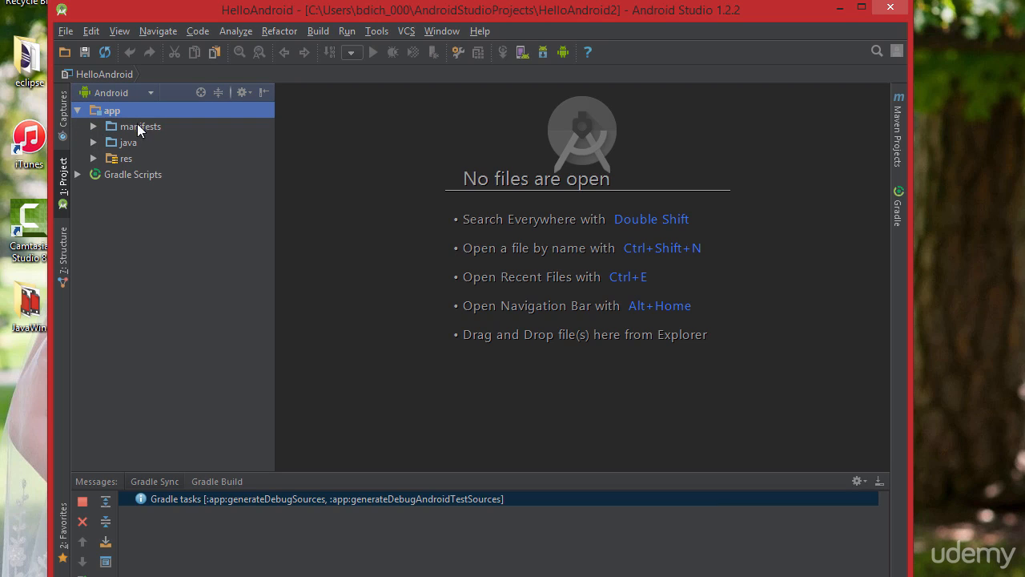